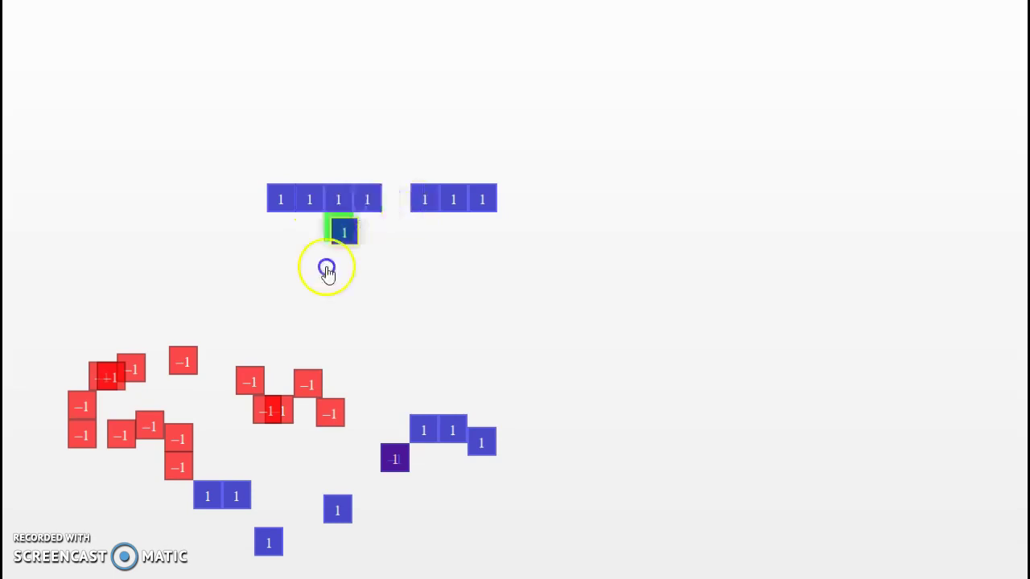
Complete a second row of four 1 tiles, and move it back beside the first row to form one row of eight
drag(402, 226, 354, 260)
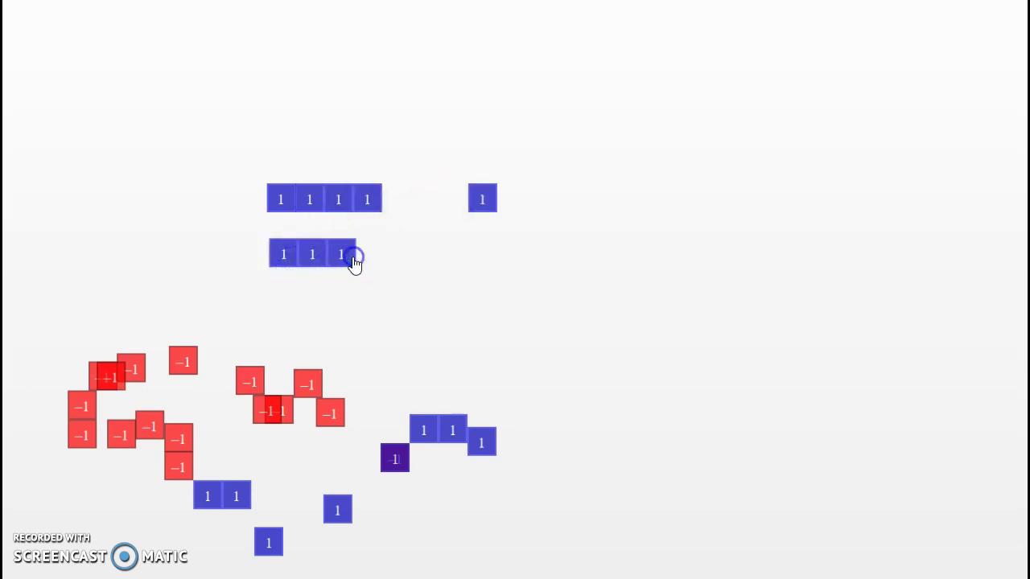
drag(486, 201, 377, 266)
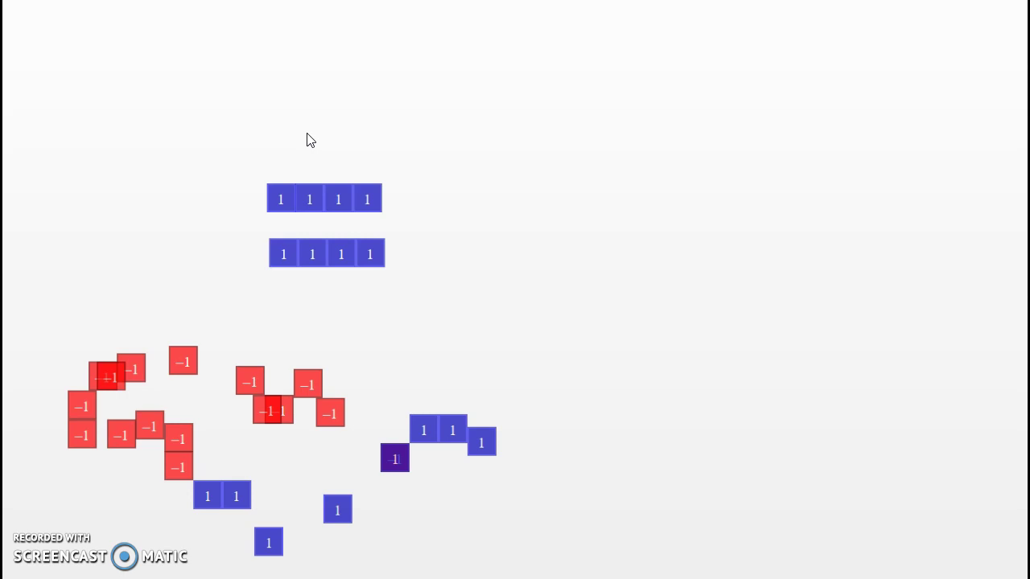
drag(287, 262, 402, 201)
drag(379, 247, 425, 214)
click(369, 259)
drag(369, 259, 441, 214)
drag(391, 269, 482, 200)
click(411, 207)
Flip all eight 1 tiles in the row to −1
click(282, 200)
click(309, 200)
click(333, 201)
click(367, 202)
click(339, 206)
click(398, 203)
click(420, 206)
click(453, 207)
click(482, 204)
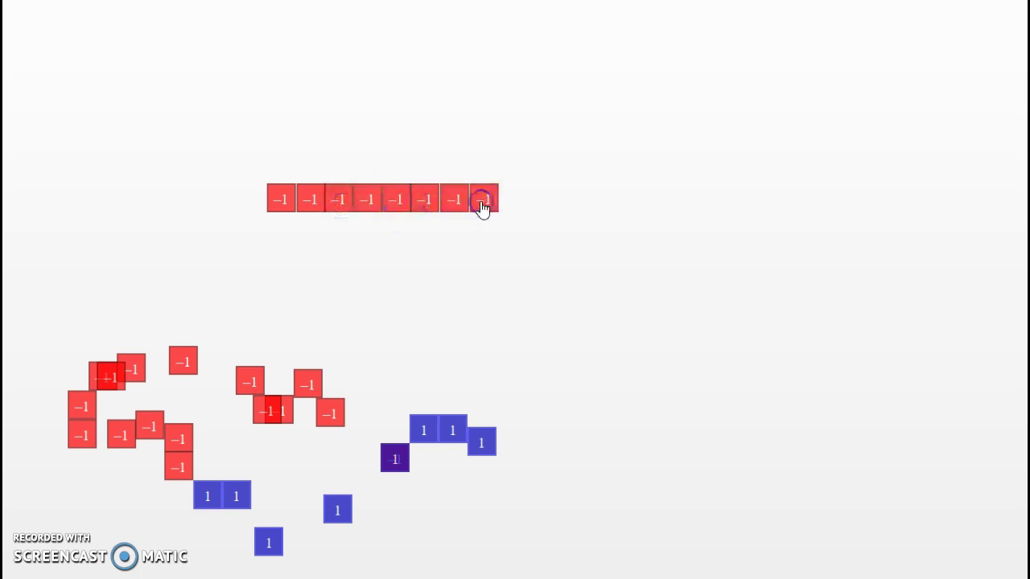
Split the row of eight −1 tiles into two rows of four, one below the other
drag(395, 207, 275, 256)
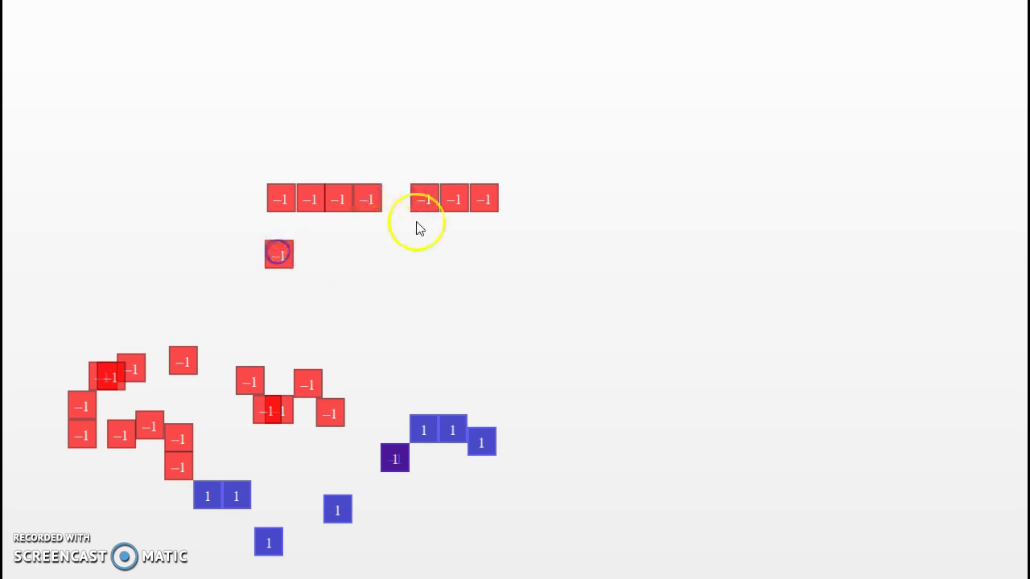
drag(416, 198, 301, 261)
drag(454, 199, 368, 241)
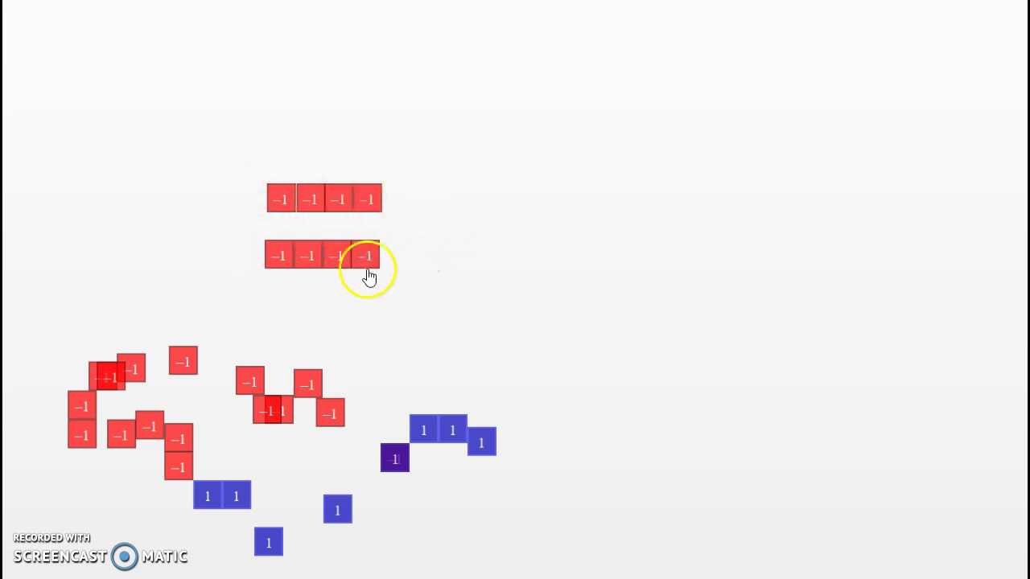
Move the four −1 tiles of the lower row back to the end of the upper row, forming one row of eight
drag(308, 200, 310, 204)
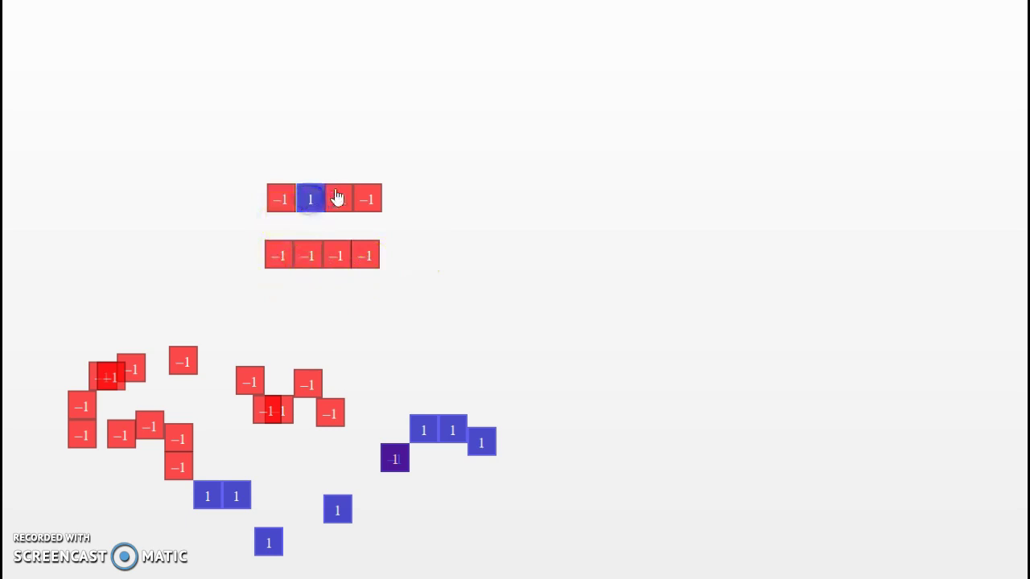
click(313, 199)
click(303, 202)
drag(306, 237, 416, 192)
drag(301, 259, 427, 204)
drag(346, 253, 493, 205)
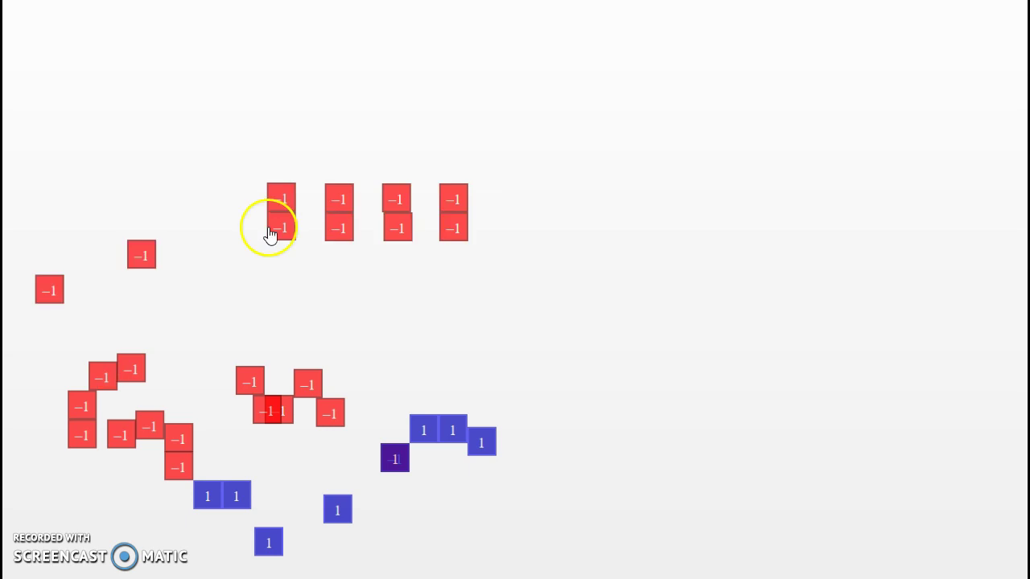
Line up the four vertical pairs of −1 tiles as one row of eight, and regroup them into four vertical pairs
drag(269, 233, 305, 199)
drag(338, 228, 418, 211)
drag(456, 236, 487, 203)
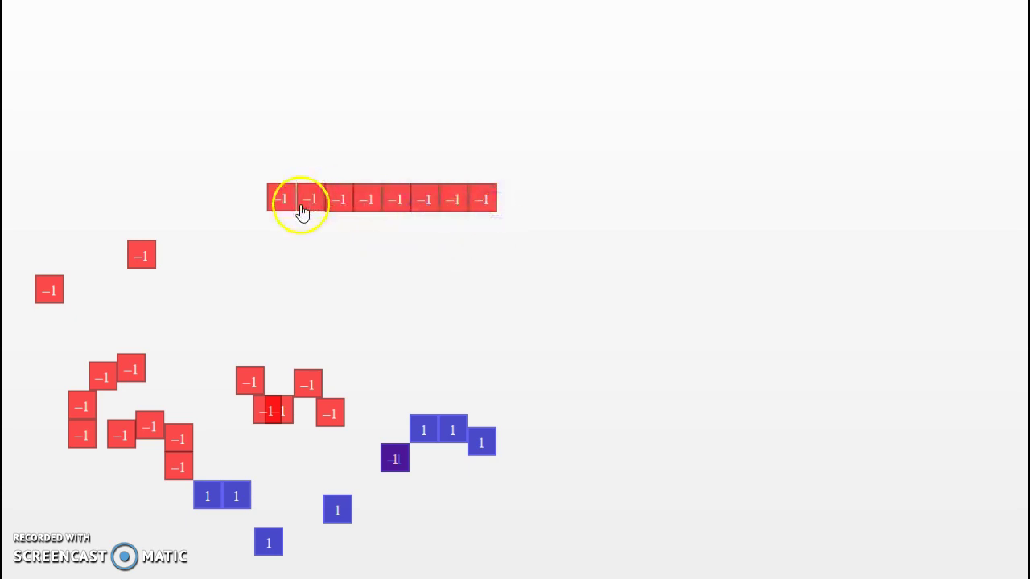
drag(310, 212, 279, 227)
drag(368, 205, 453, 198)
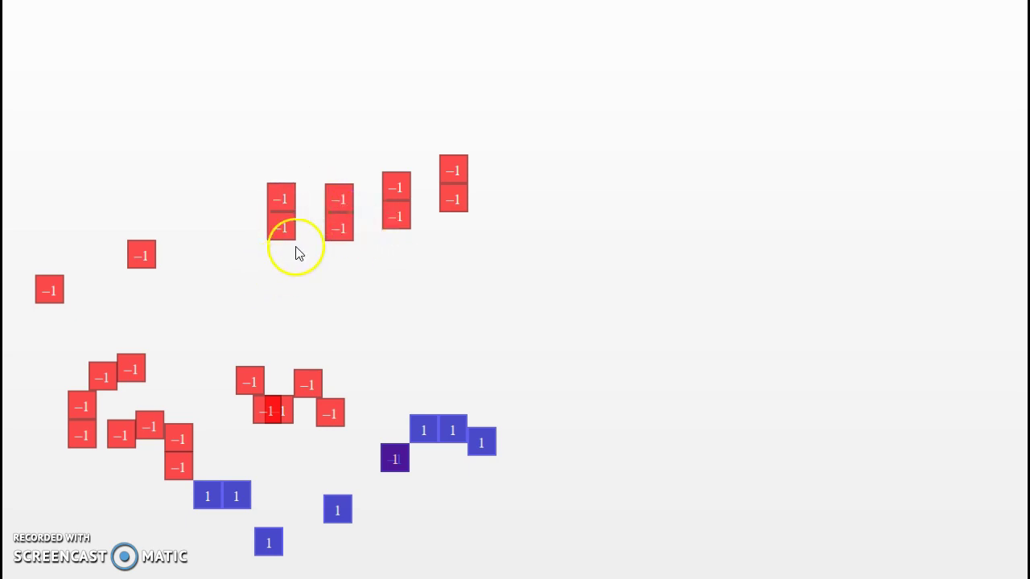
Move the eight −1 tiles from the vertical pairs into one horizontal row below, and flip each of them to 1
drag(291, 207, 325, 299)
click(315, 293)
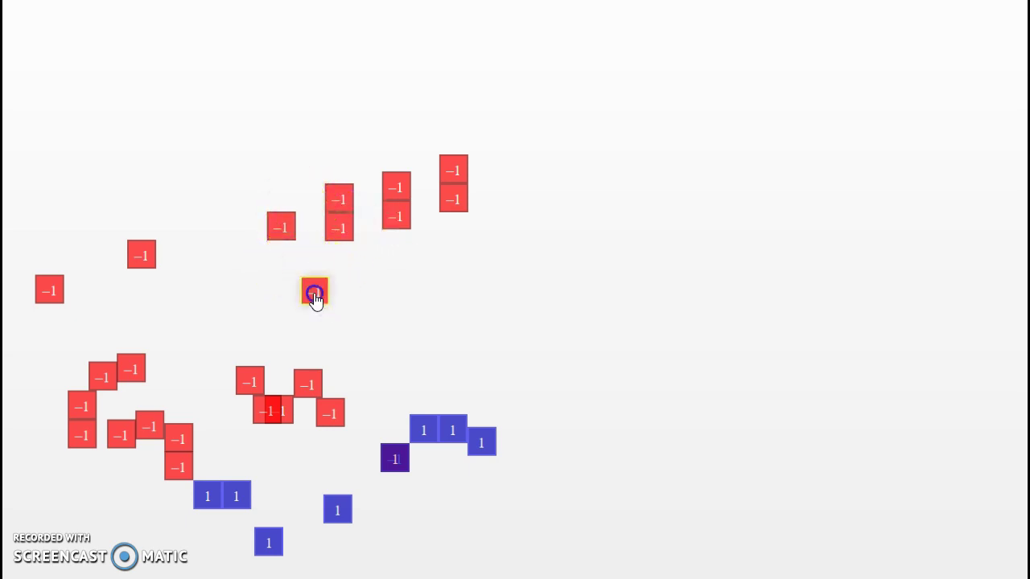
drag(348, 239, 357, 299)
click(355, 297)
drag(349, 204, 388, 297)
click(383, 298)
drag(400, 242, 402, 295)
click(400, 293)
drag(398, 193, 442, 299)
click(442, 297)
drag(446, 207, 452, 296)
click(452, 297)
drag(457, 179, 490, 299)
click(478, 299)
click(313, 292)
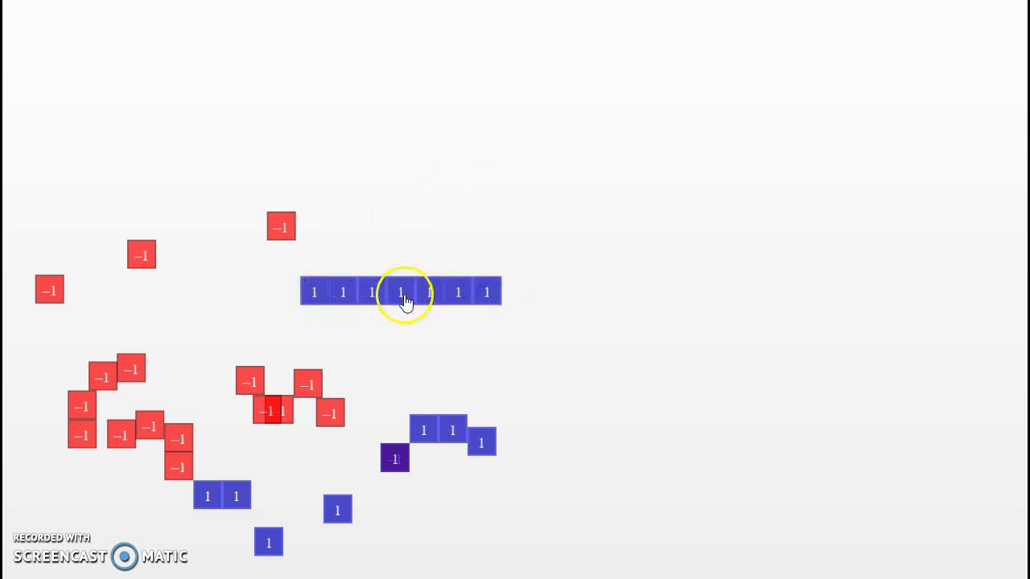
drag(281, 242, 284, 292)
click(287, 294)
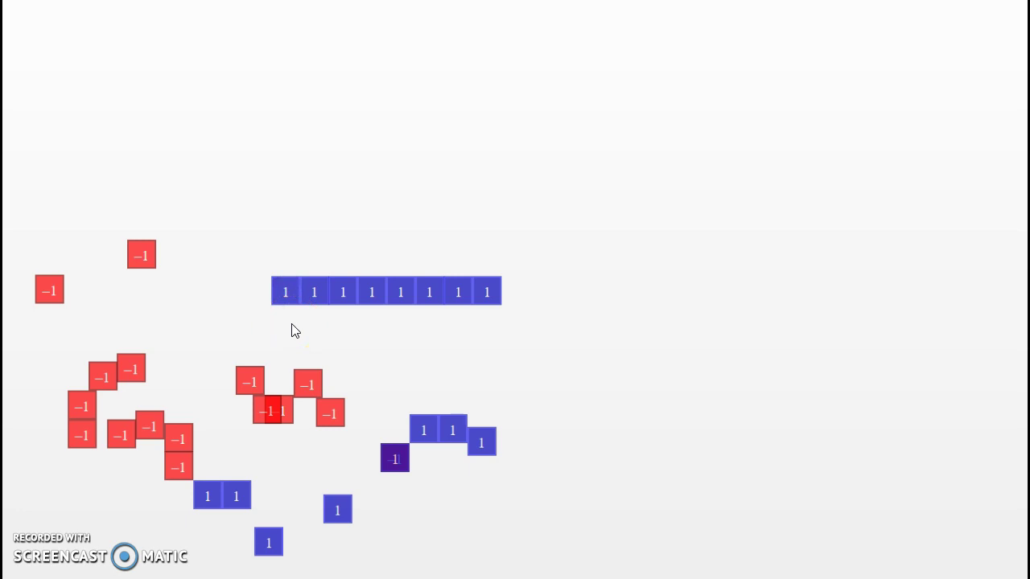
click(285, 304)
click(291, 306)
click(352, 538)
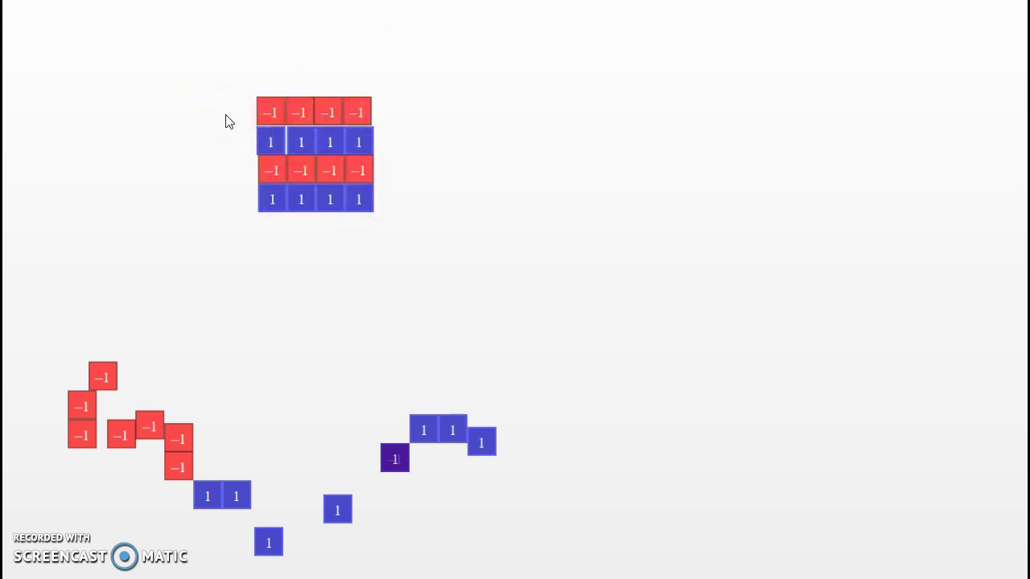
Move the two rows of −1 tiles out of the four-row block into empty space, leaving only the two rows of 1 tiles
drag(264, 123, 132, 199)
drag(301, 126, 137, 196)
drag(317, 111, 76, 189)
drag(366, 112, 44, 201)
drag(273, 177, 41, 257)
drag(329, 170, 71, 257)
drag(354, 175, 95, 261)
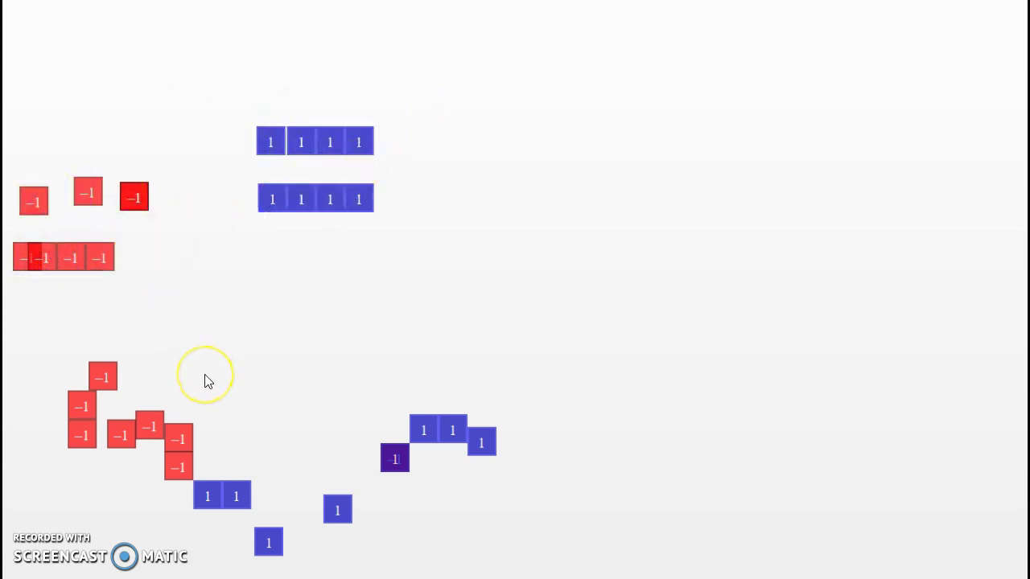